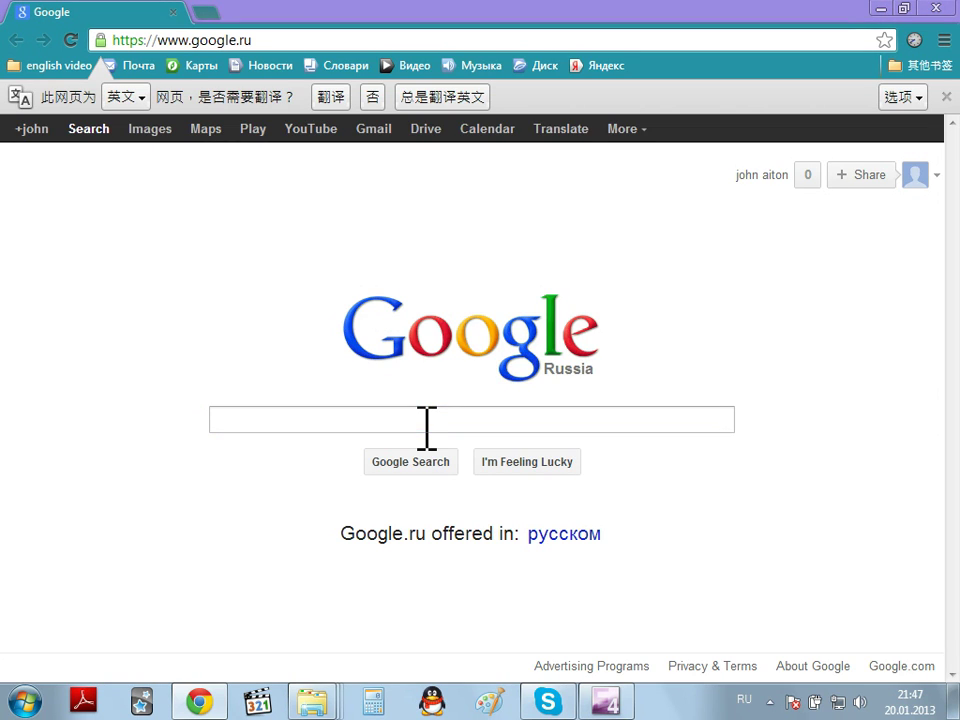
click(427, 428)
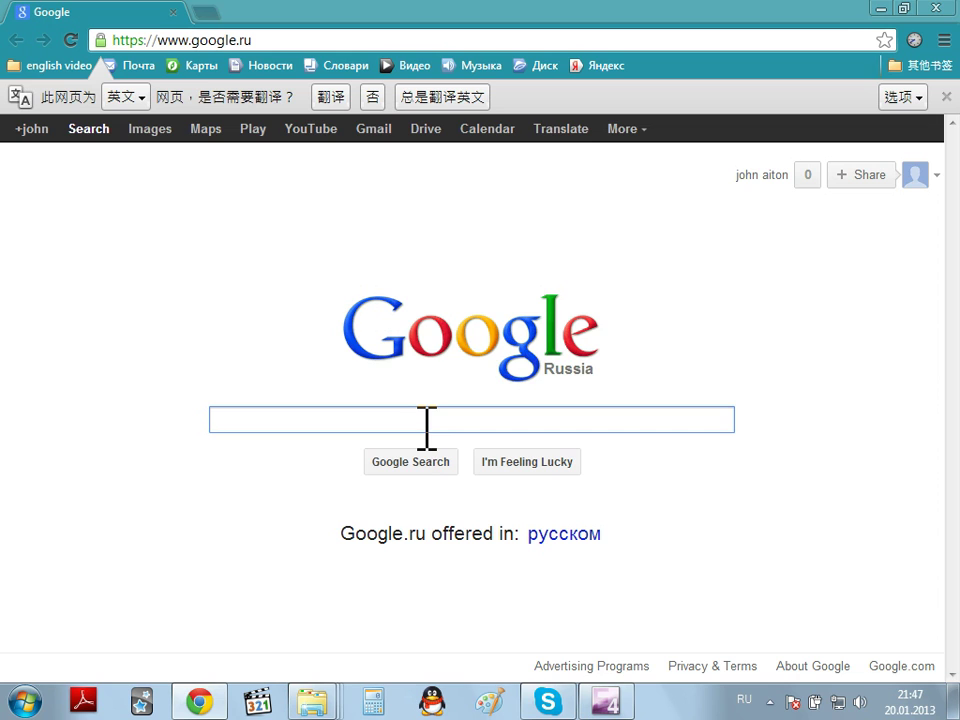
text(фтл)
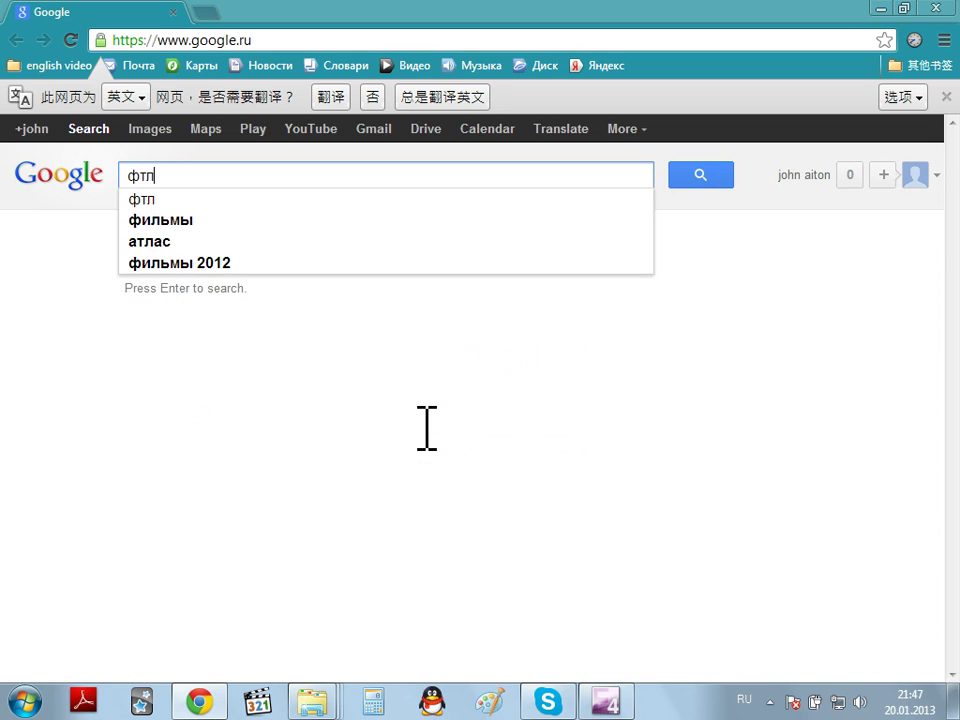
key(BackSpace)
key(BackSpace)
key(BackSpace)
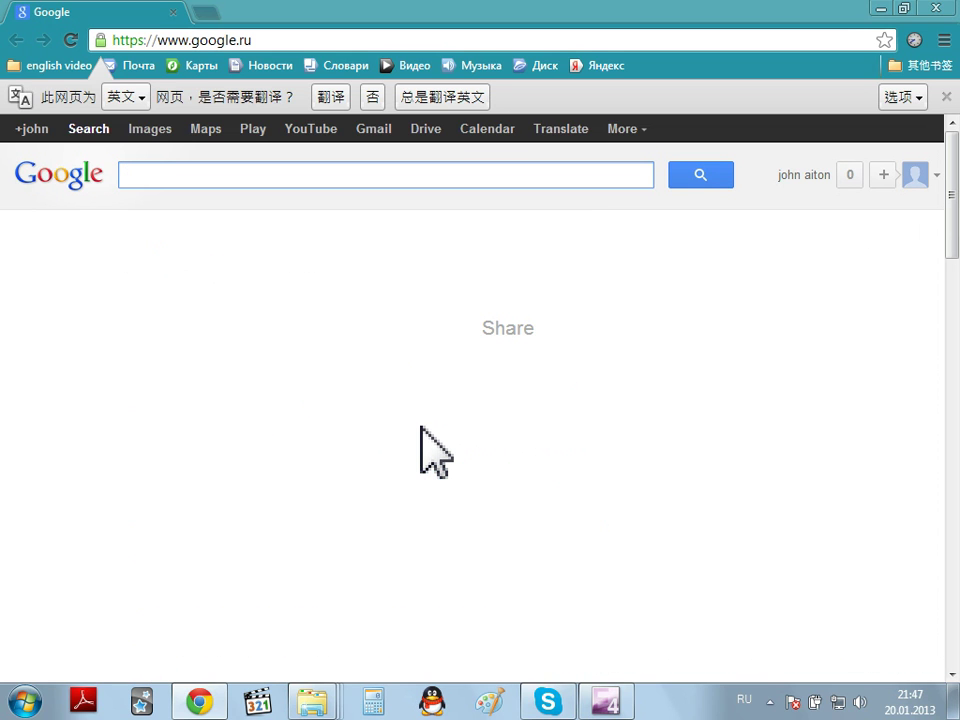
Step: Search Google for "anki" using the English keyboard layout and open the Anki 2 page from the results
key(alt+shift)
text(ankl)
key(BackSpace)
text(i)
key(Return)
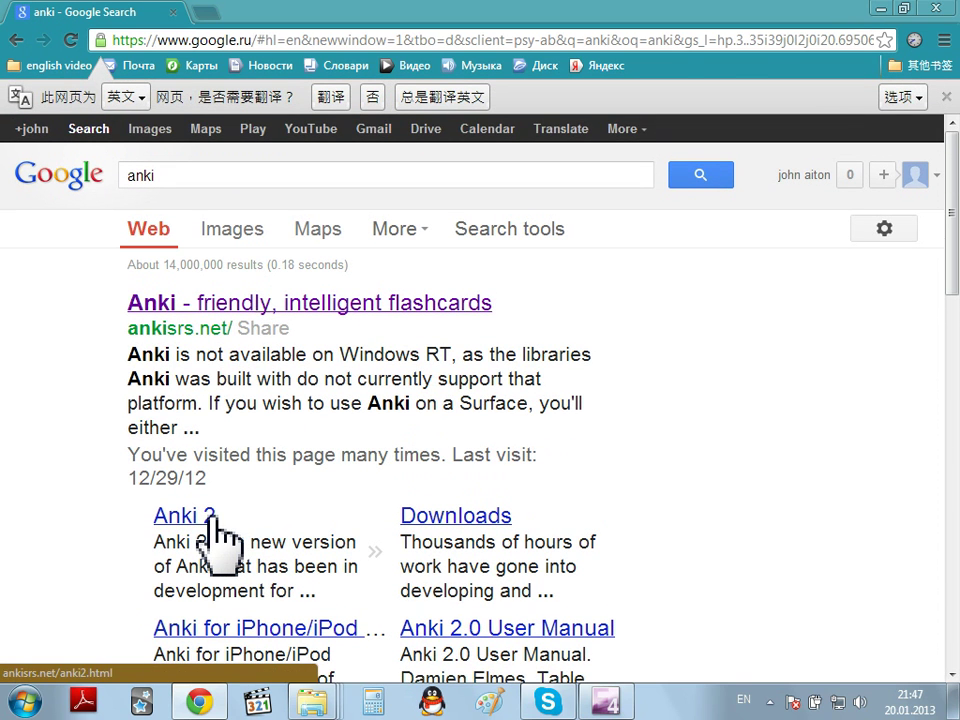
click(211, 520)
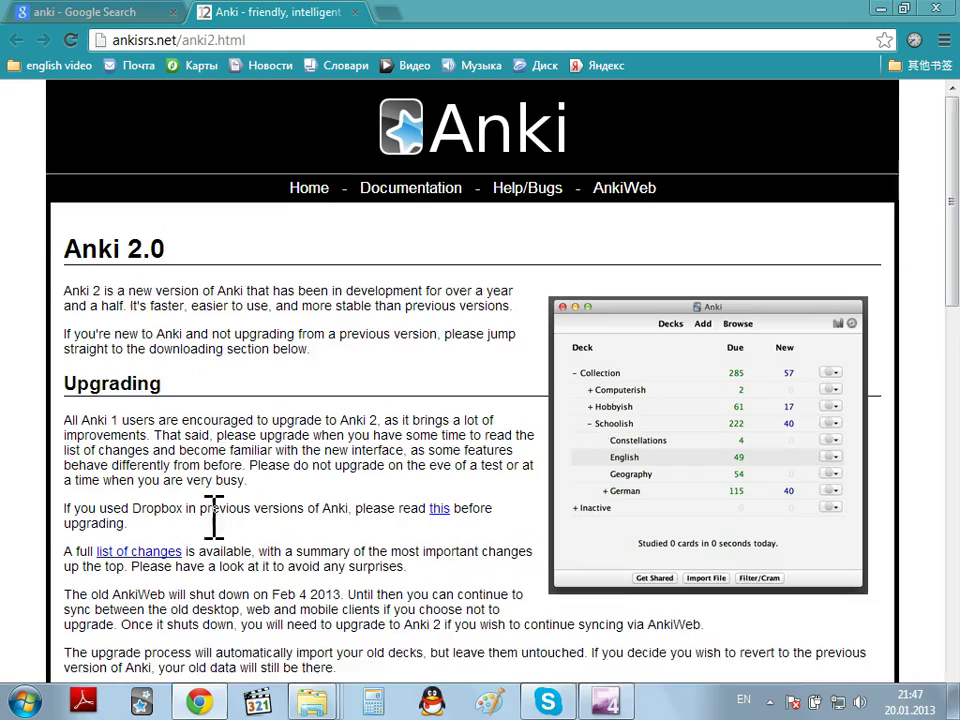
Step: Download the Windows version of Anki and save it as anki-2.0.5 in the Загрузки folder
scroll(276, 455, down, 10)
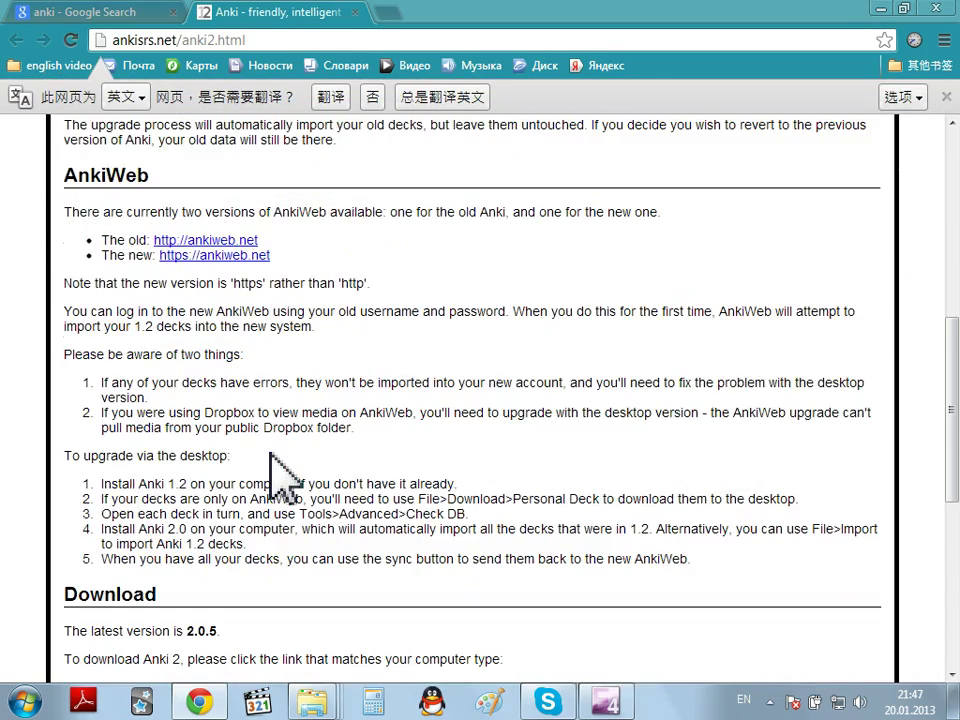
scroll(272, 455, down, 5)
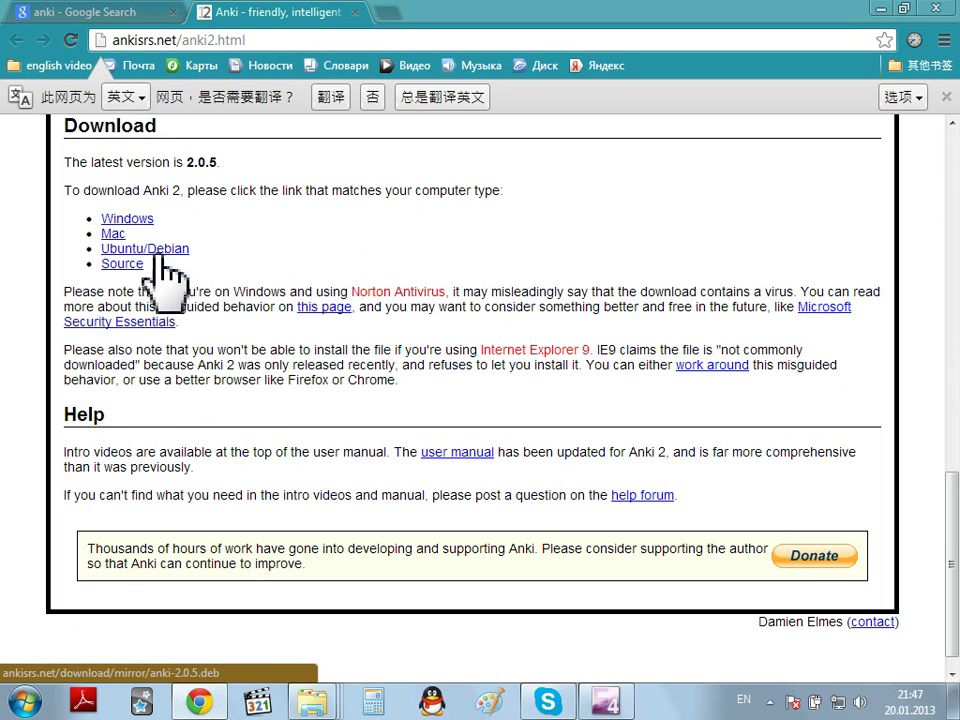
click(130, 223)
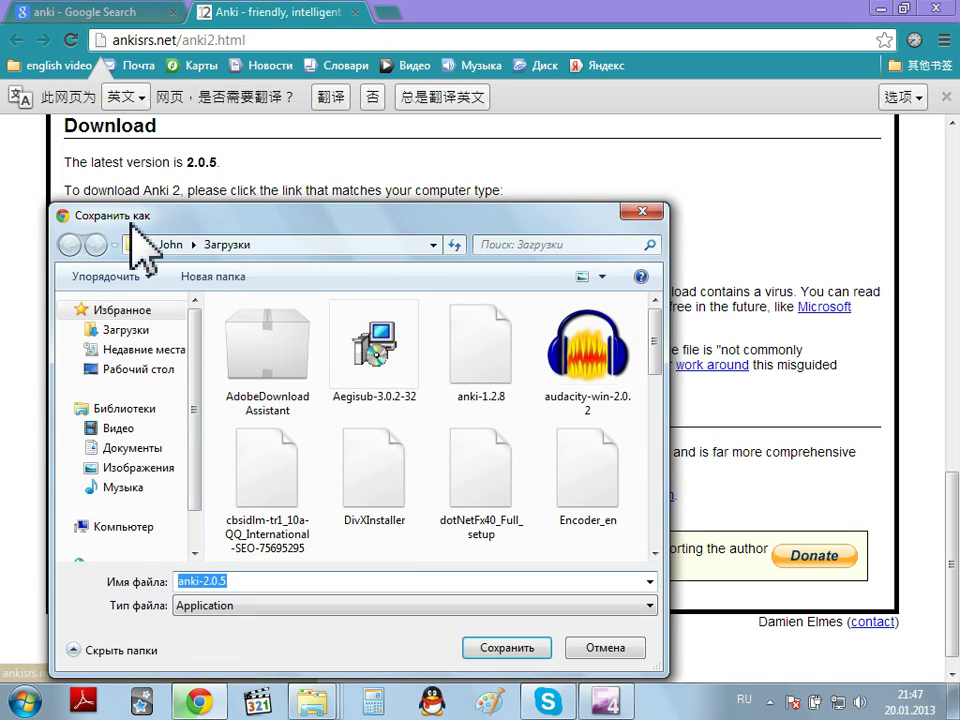
click(507, 648)
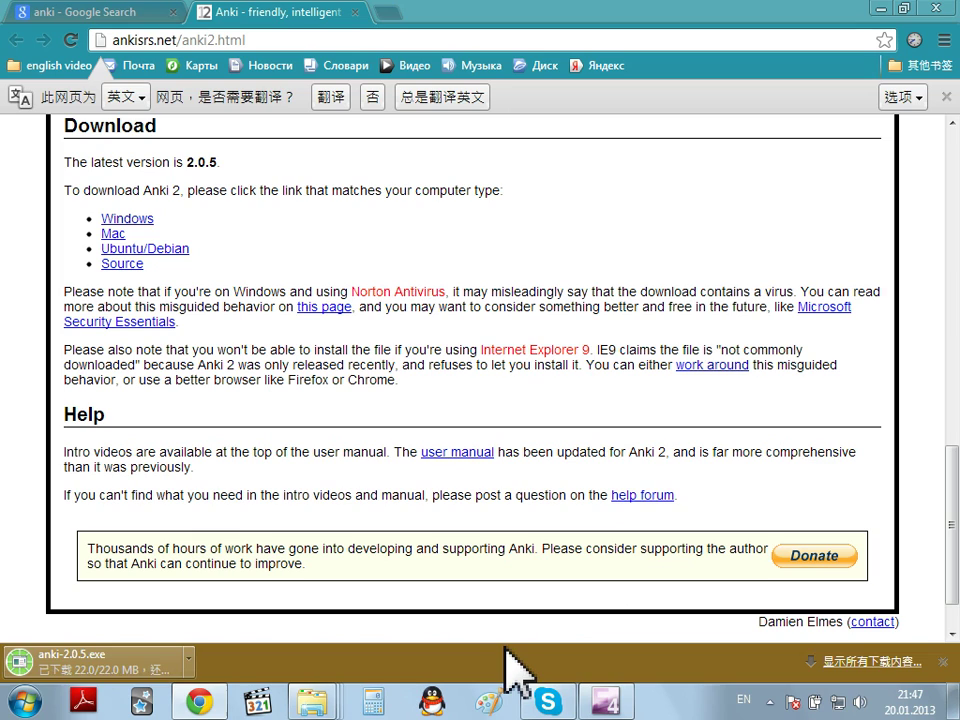
Step: Run the downloaded anki-2.0.5.exe and install Anki to C:\Program Files (x86)\Anki\, closing the setup when it completes
click(106, 660)
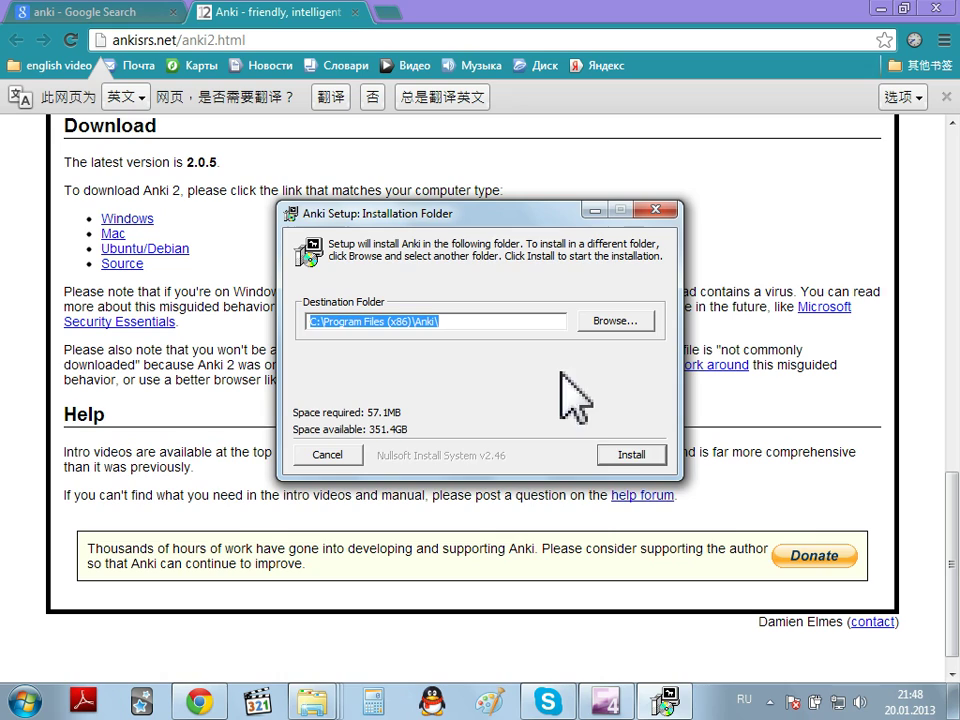
click(626, 455)
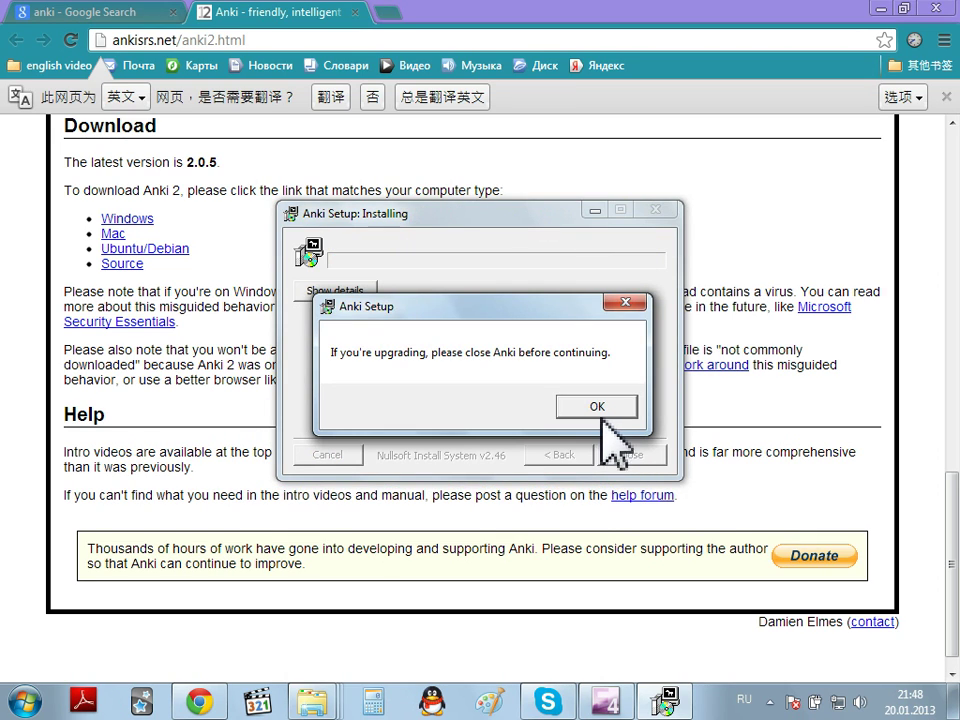
click(600, 409)
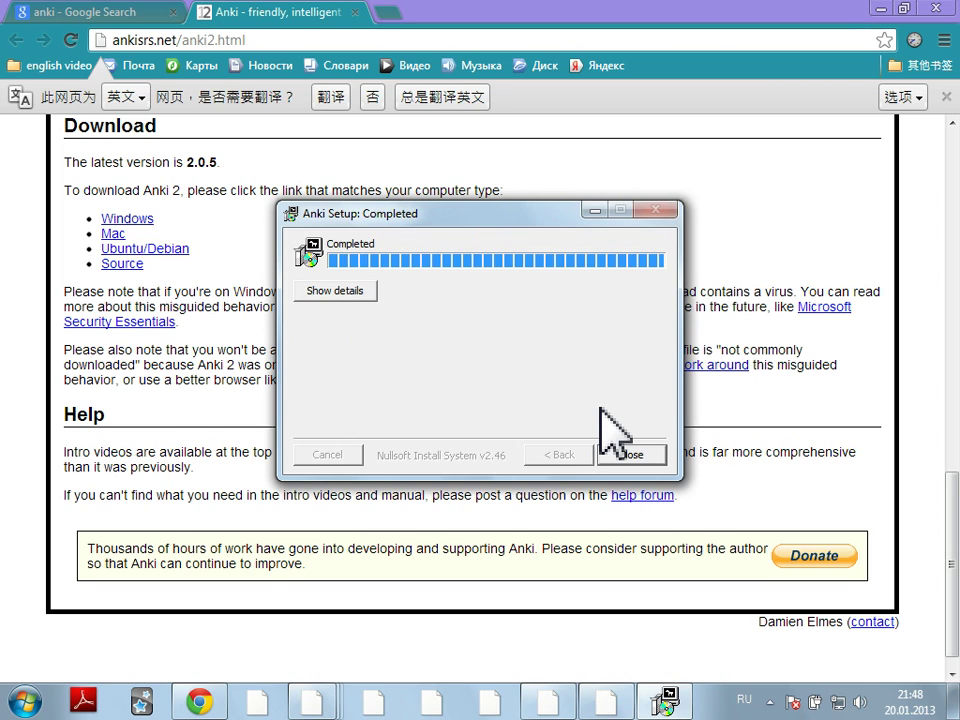
click(632, 455)
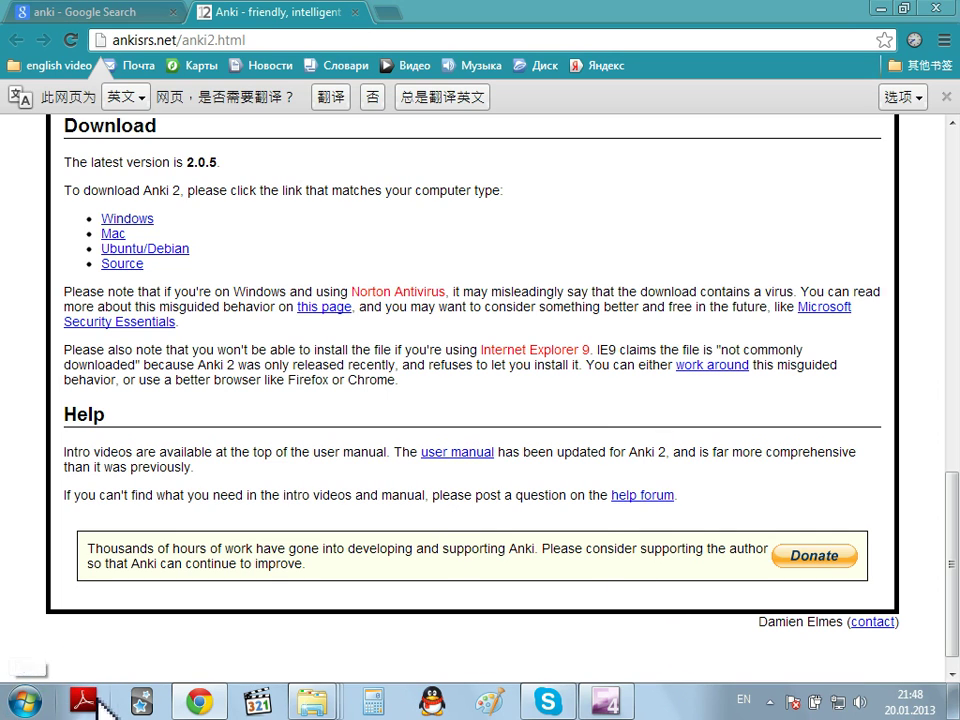
Step: Launch Anki from the list of installed programs and set its interface language to English
click(12, 698)
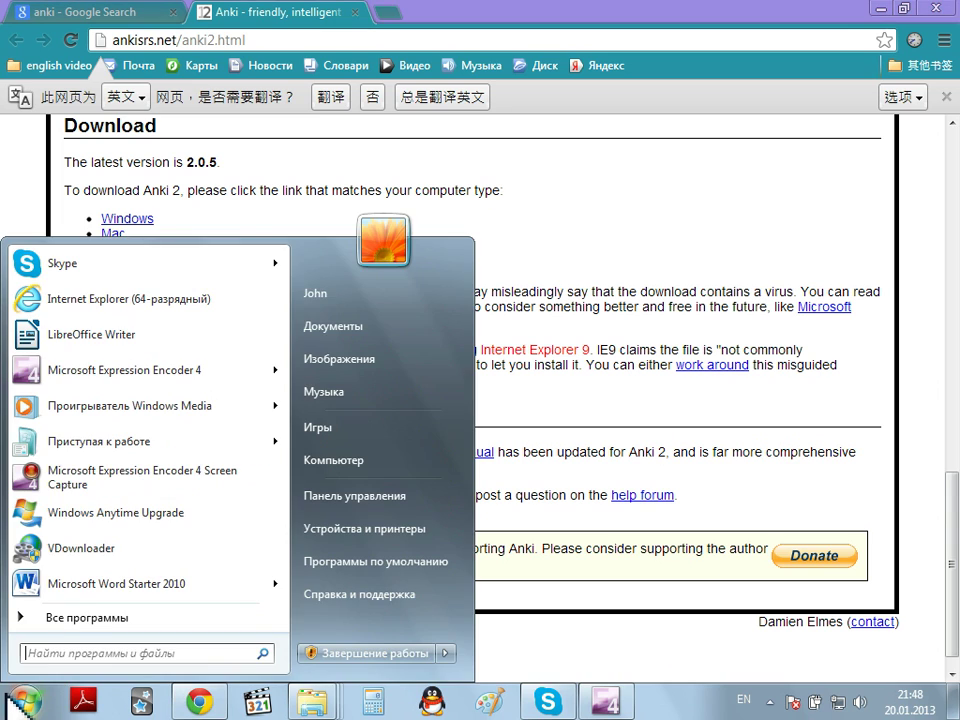
click(70, 617)
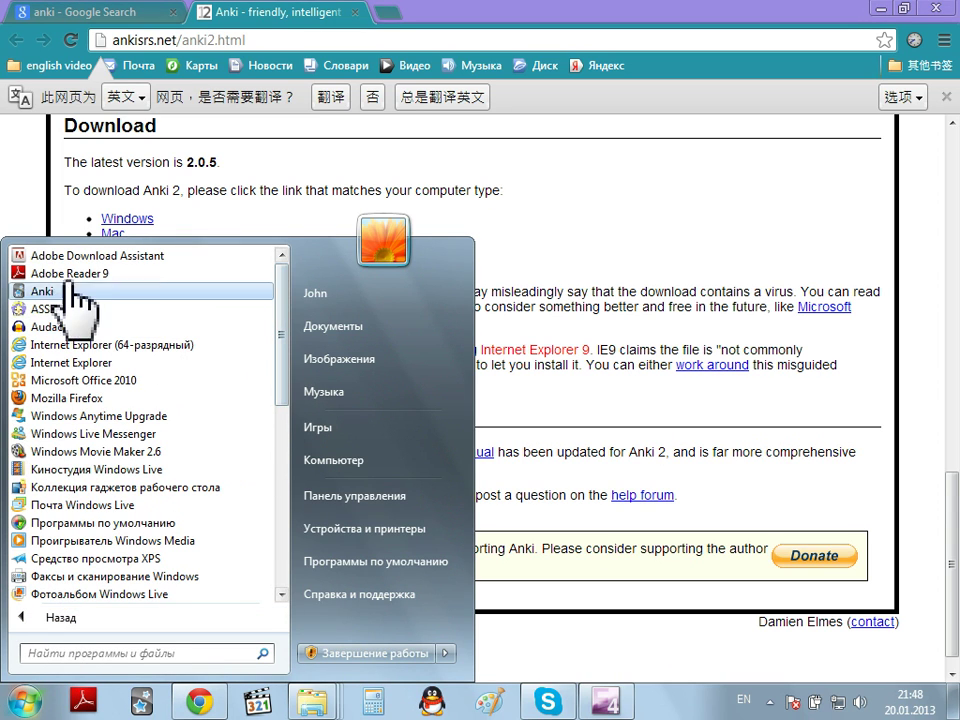
click(44, 293)
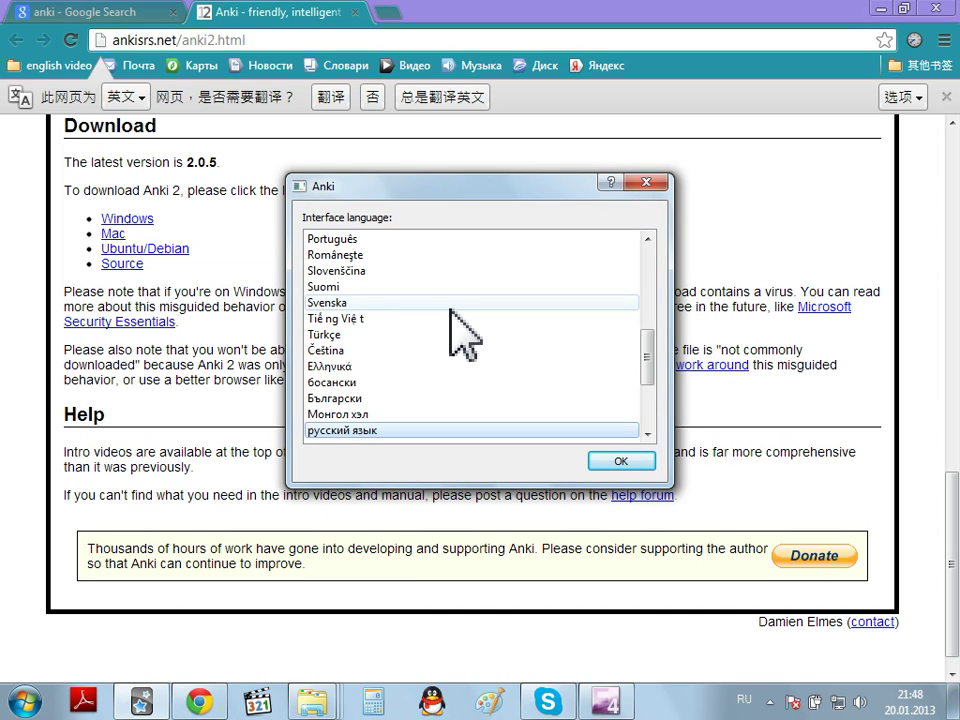
drag(648, 365, 643, 289)
click(324, 320)
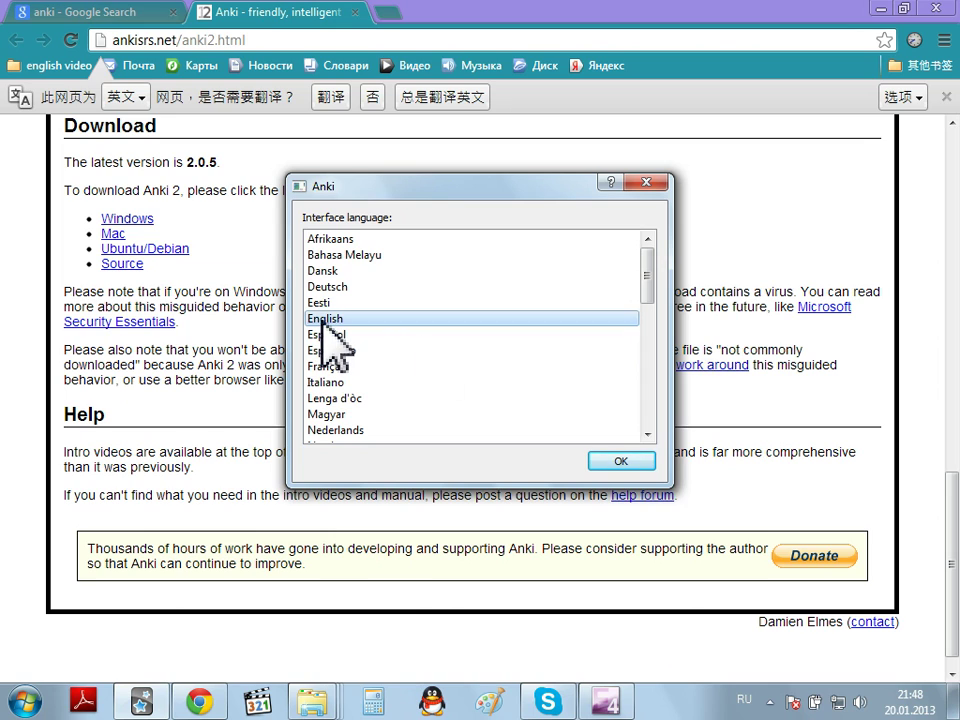
click(617, 462)
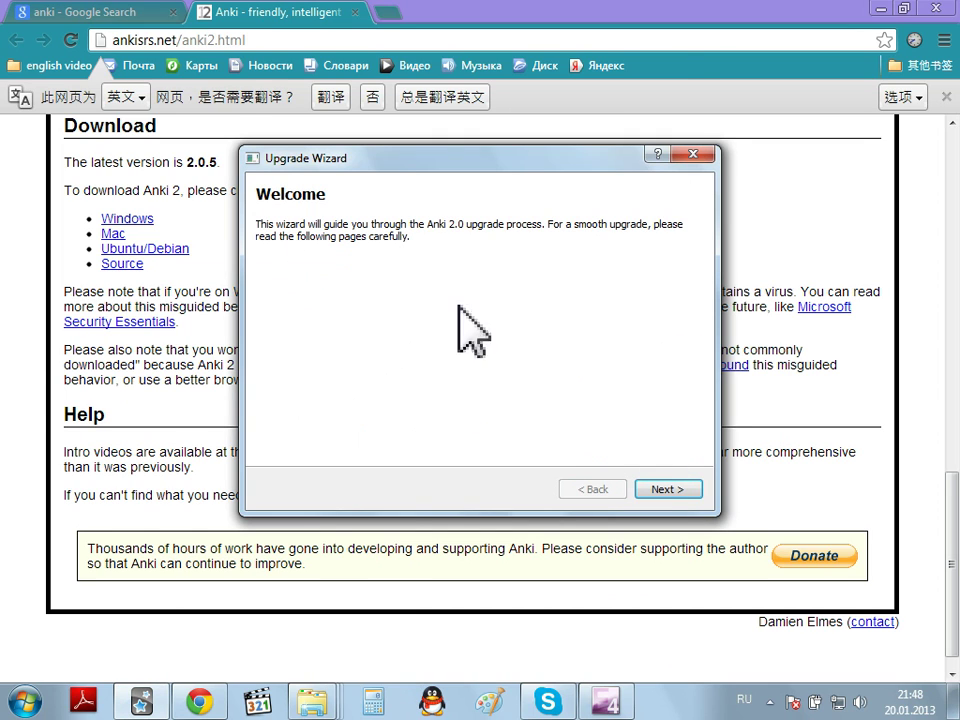
Step: Go through the Upgrade Wizard, commit the upgrade to Anki 2.0 and finish the wizard
click(675, 489)
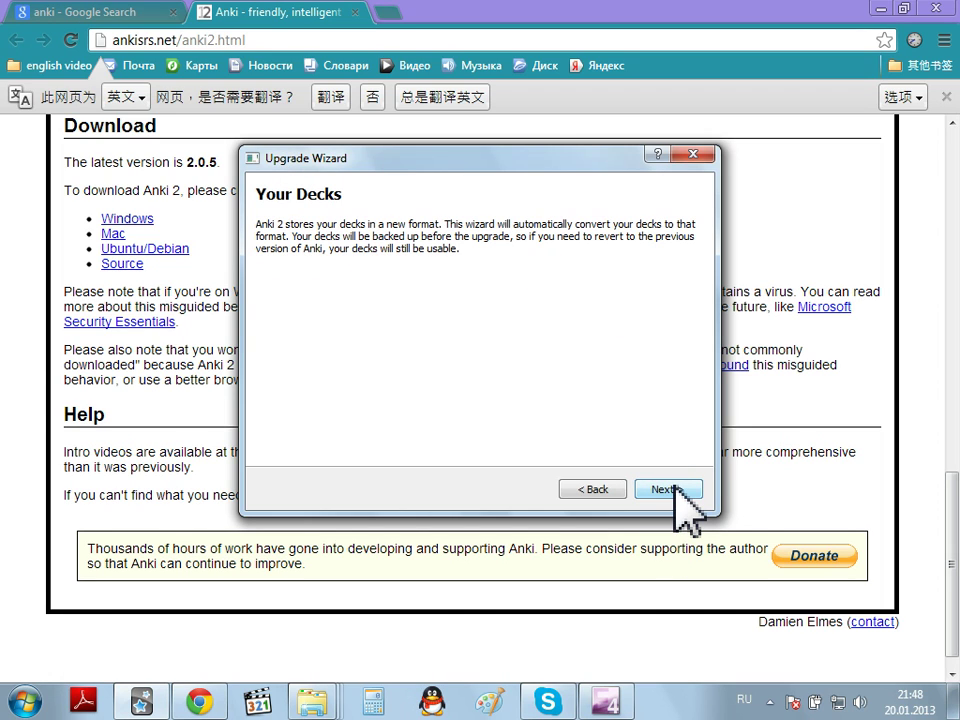
click(676, 490)
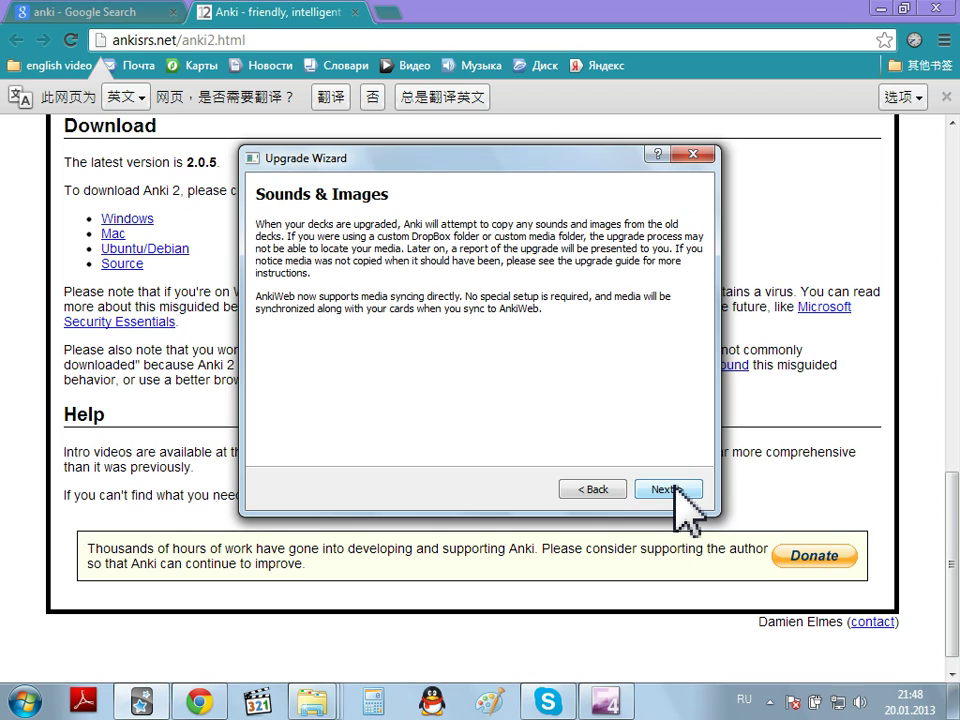
click(676, 490)
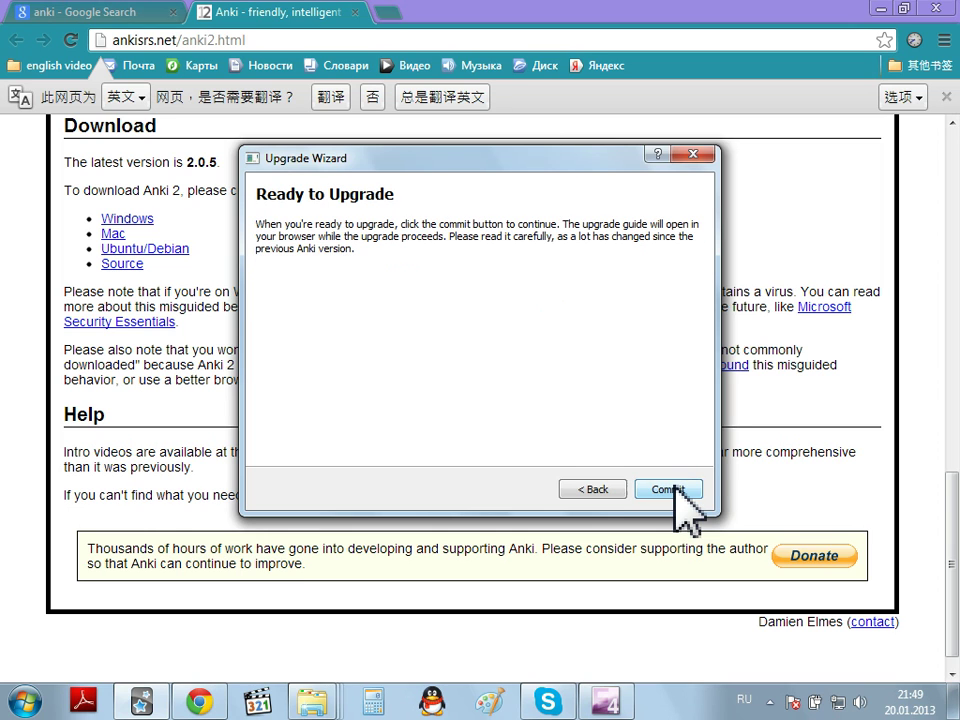
click(676, 490)
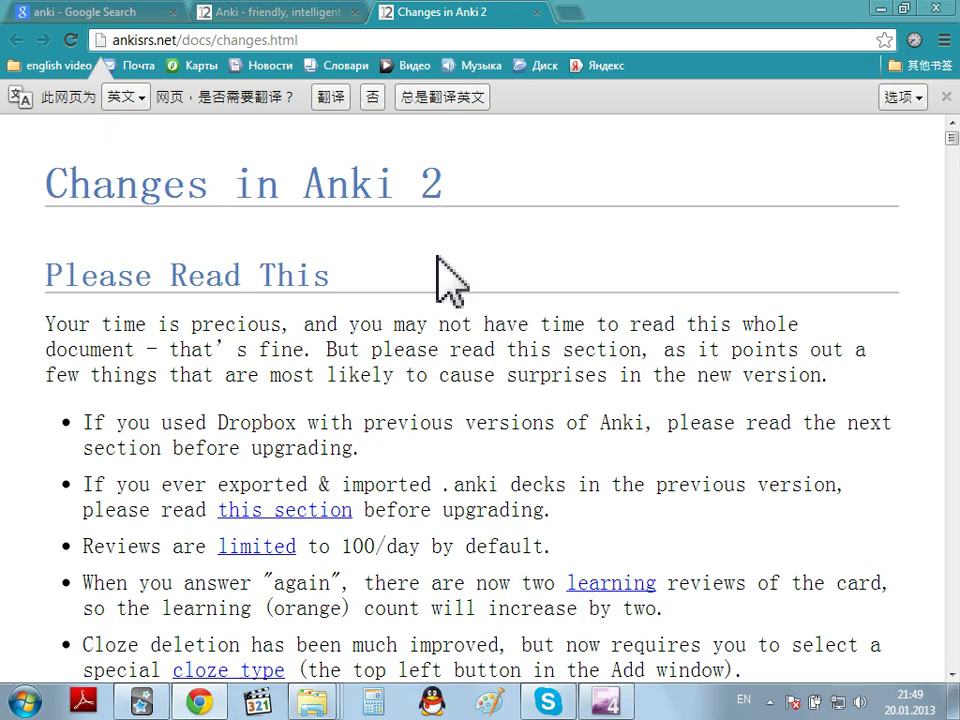
scroll(440, 280, down, 10)
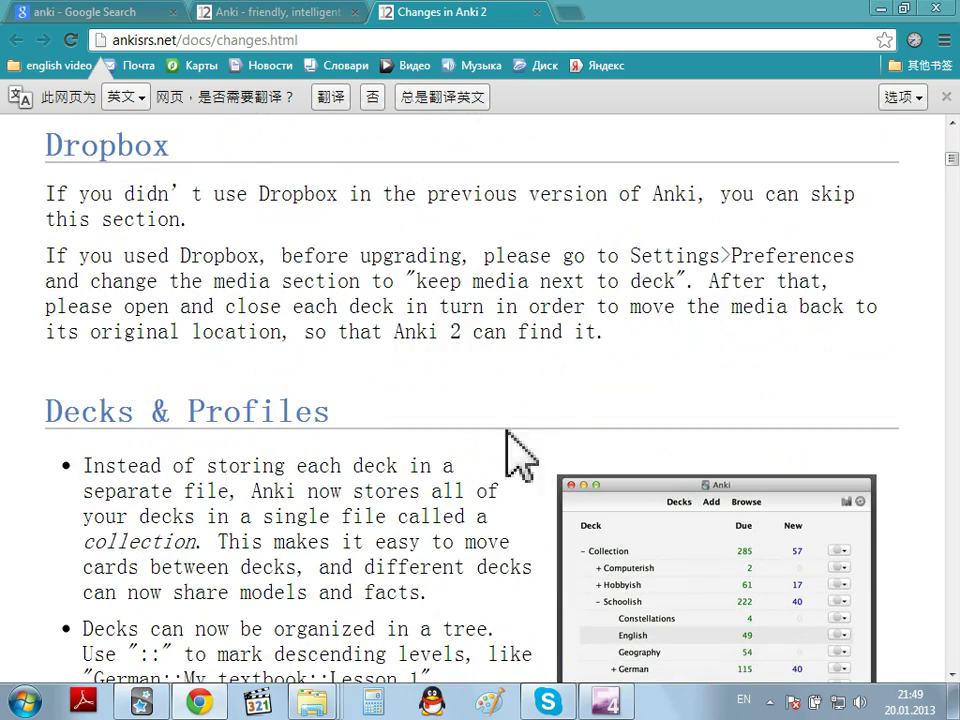
click(120, 708)
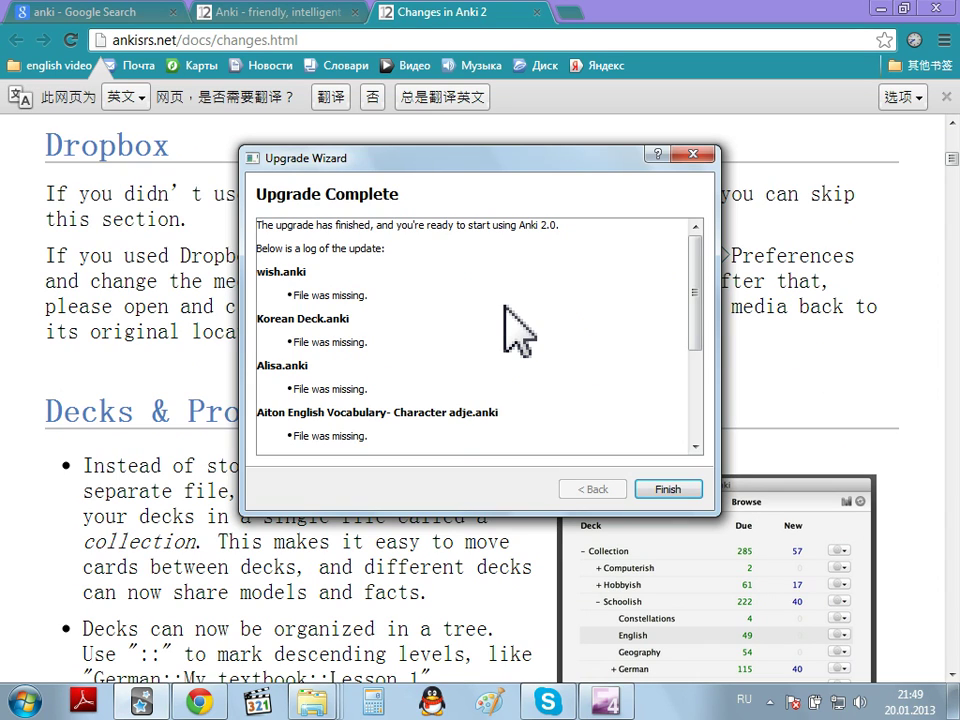
click(668, 489)
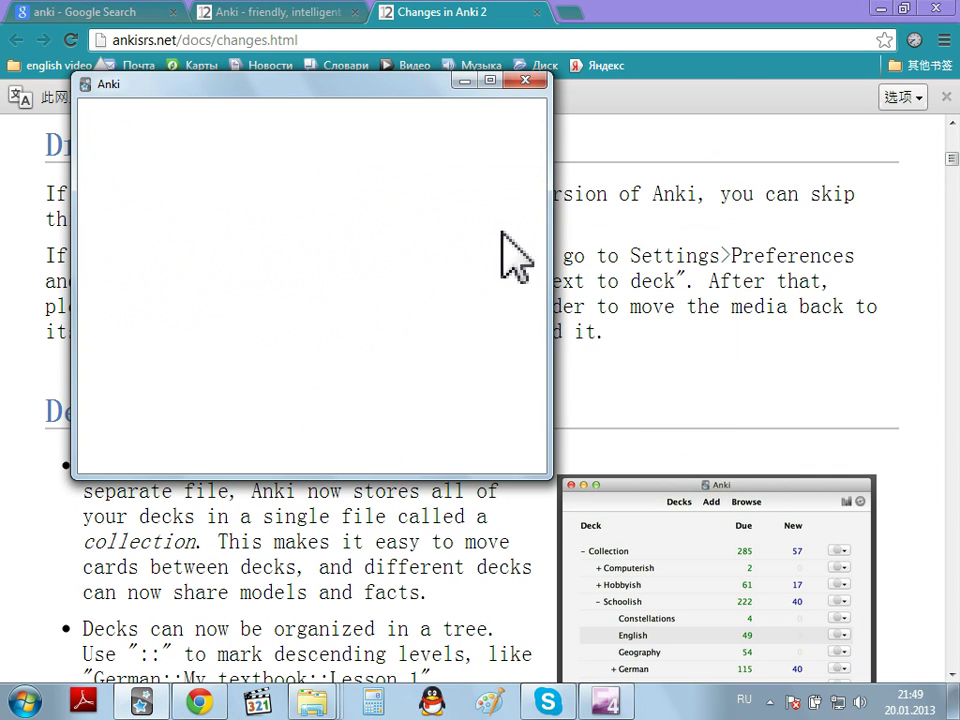
drag(336, 87, 490, 76)
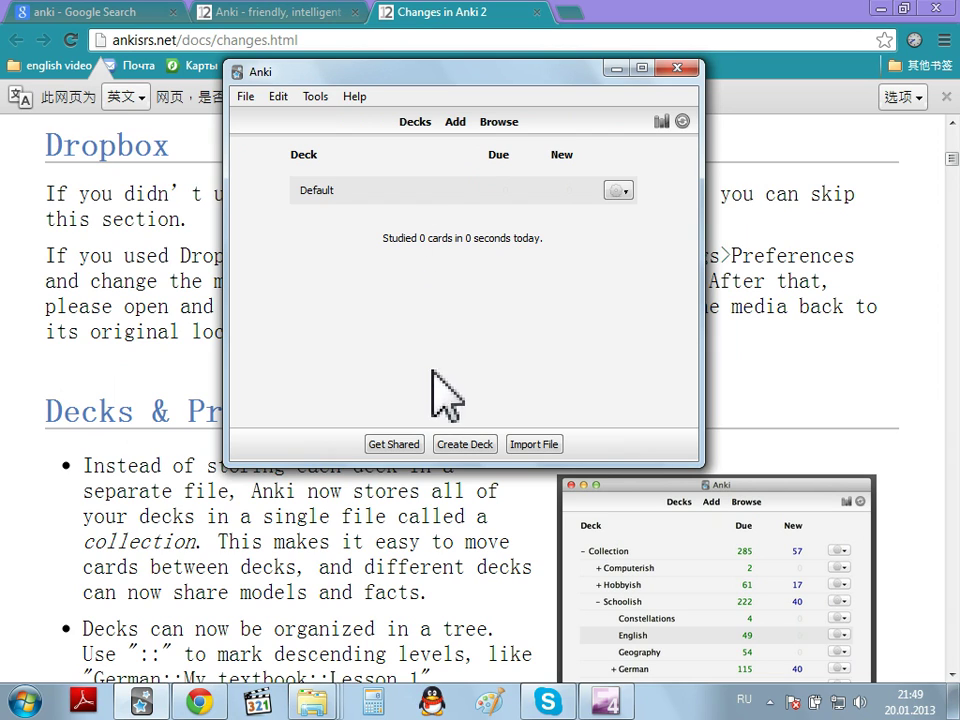
Step: Open the shared decks site from Anki, choose the English category and search the decks for the deck author's surname
click(382, 446)
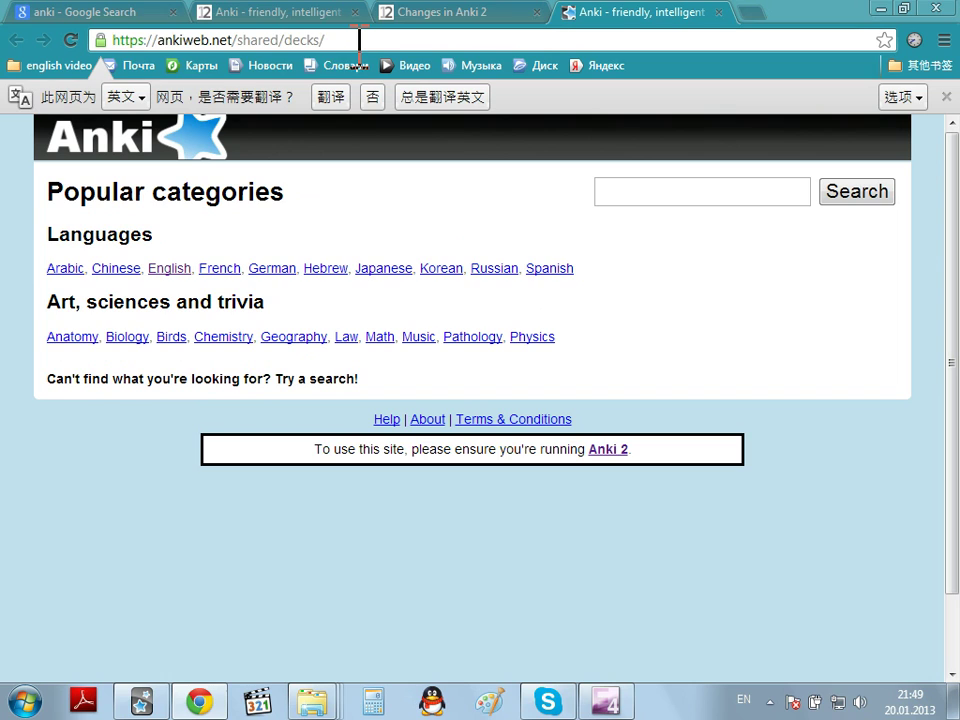
click(171, 268)
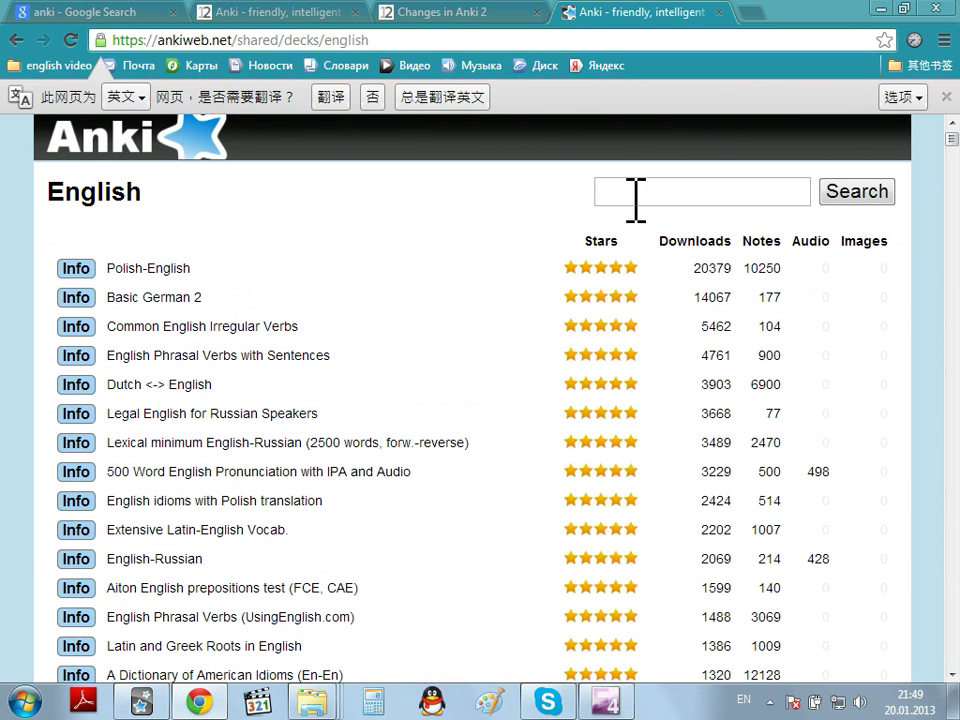
click(636, 195)
text(aiton)
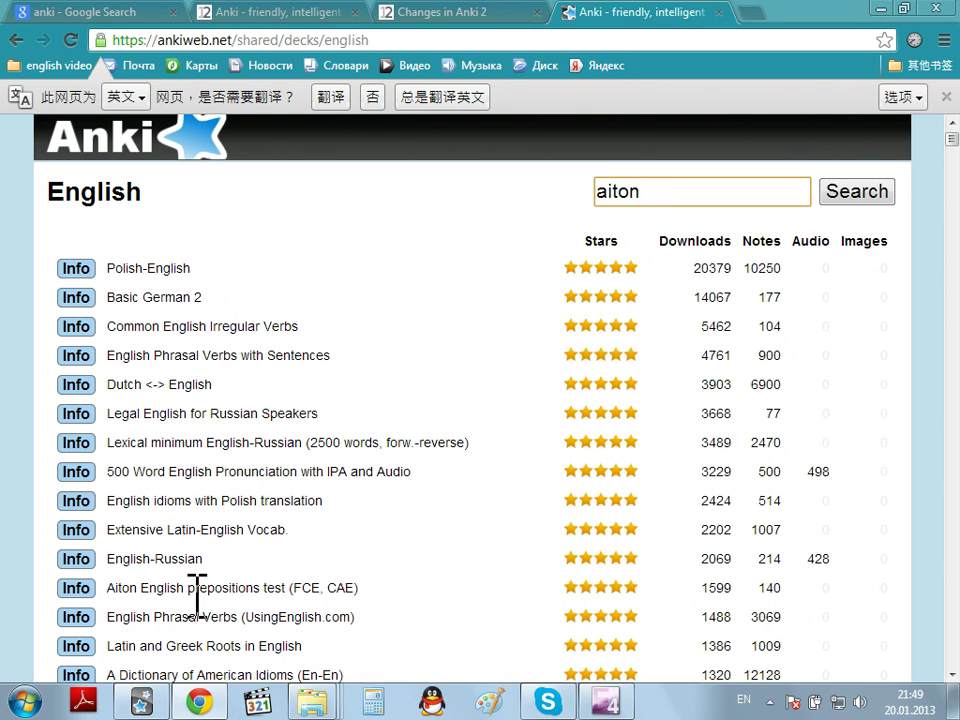
click(882, 192)
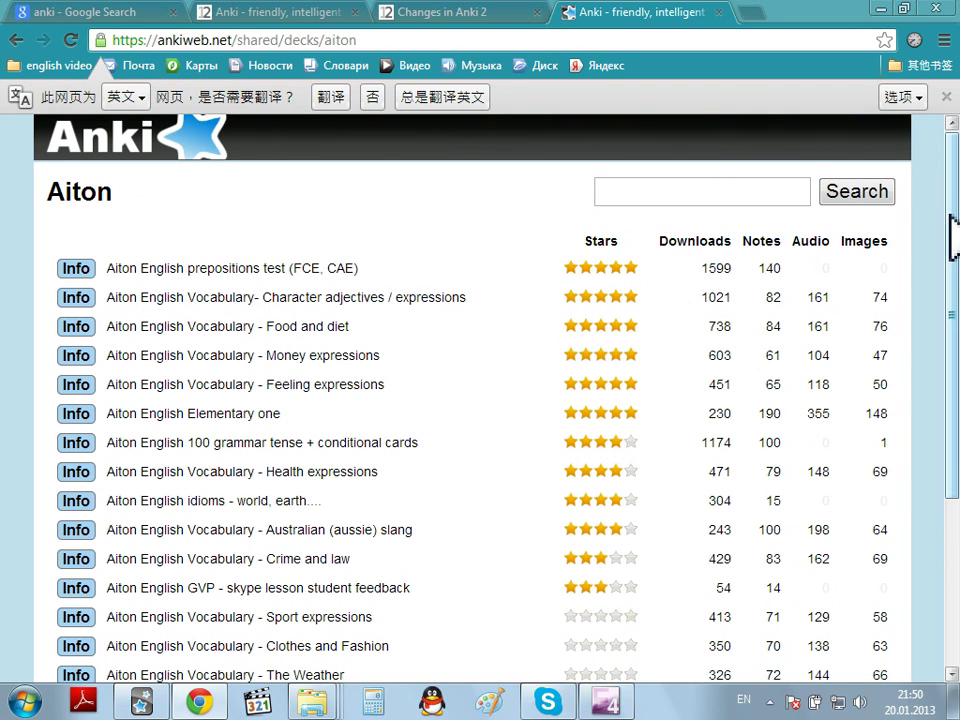
Step: Open the info page of the author's general English Vocabulary deck with 500 notes and view it down to the download option
scroll(718, 243, down, 1)
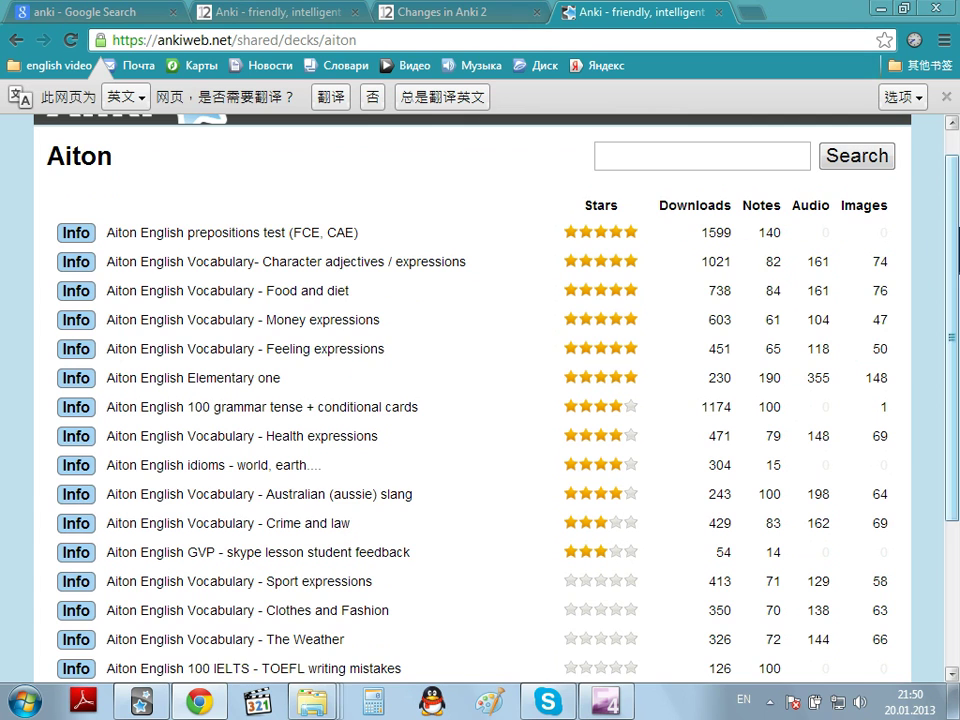
scroll(470, 400, down, 5)
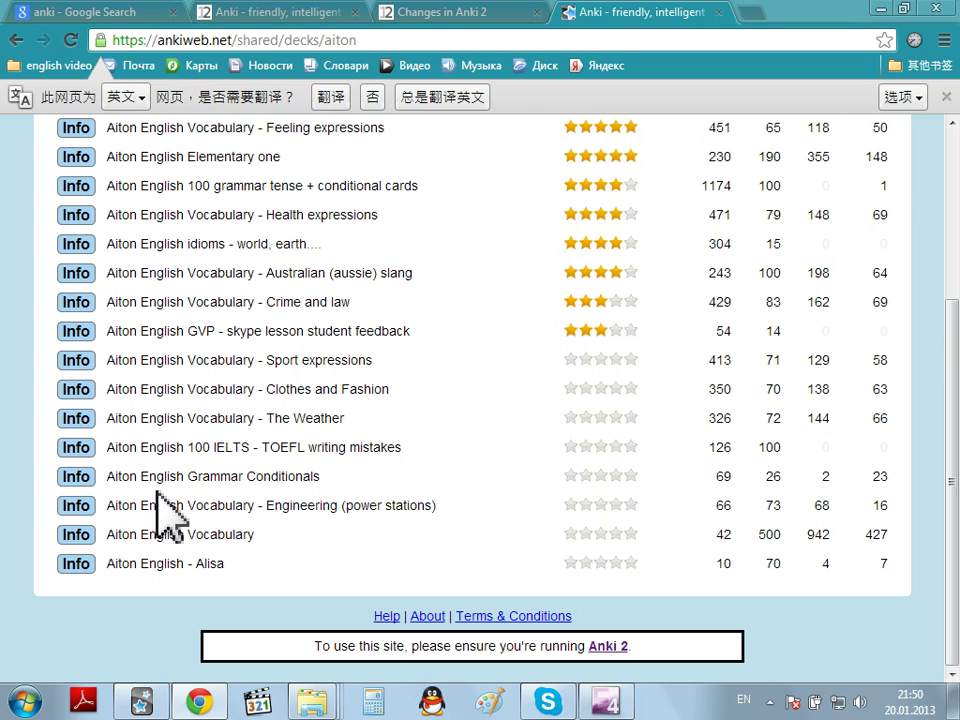
click(82, 537)
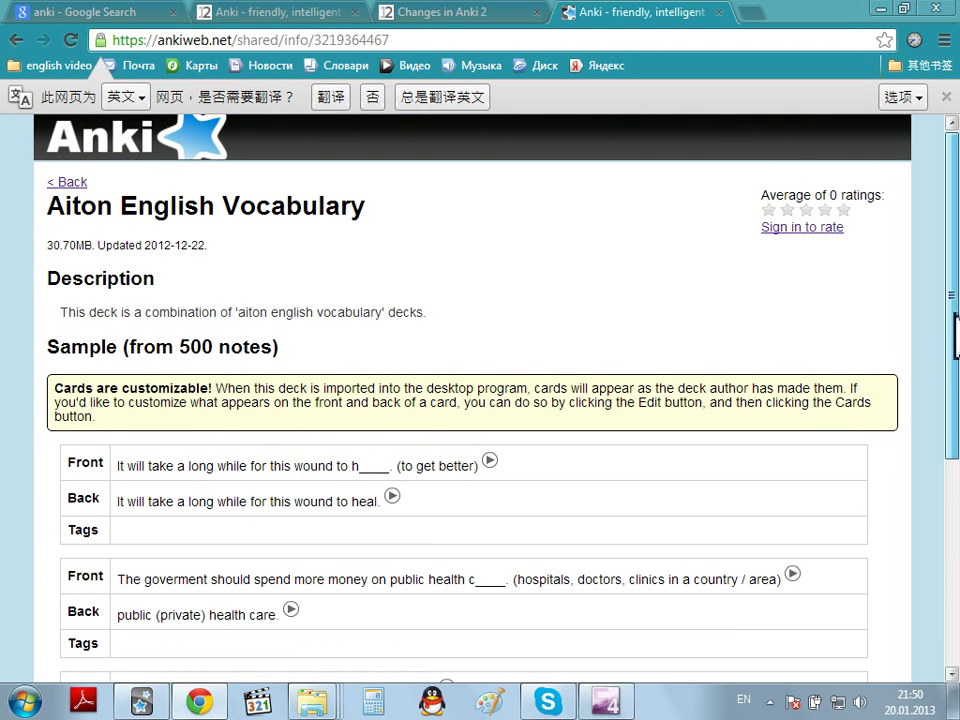
drag(955, 330, 955, 478)
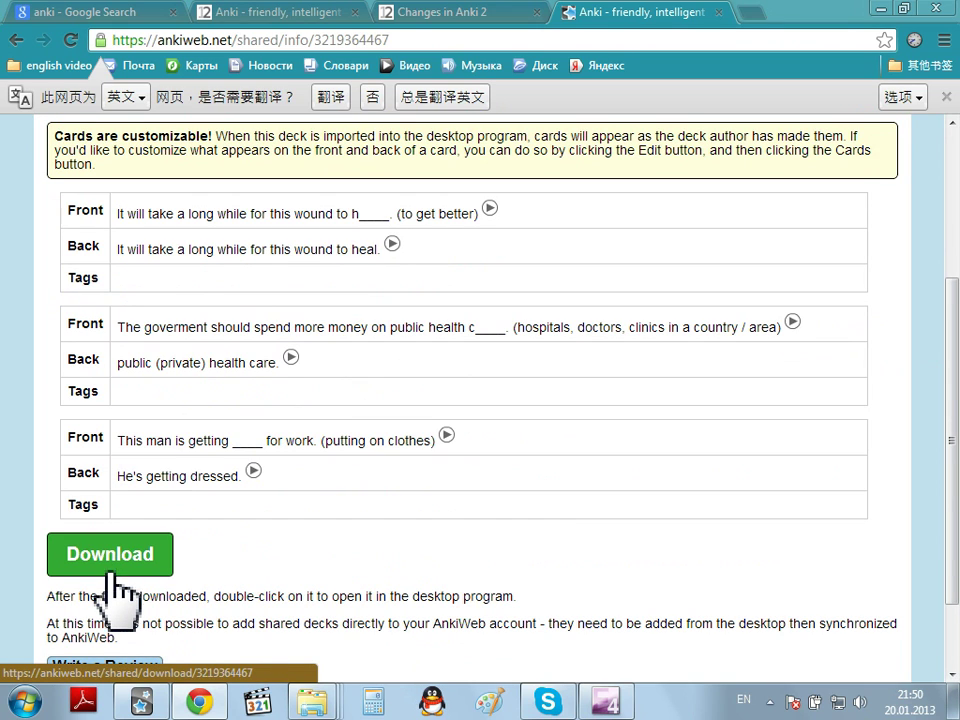
scroll(210, 632, down, 2)
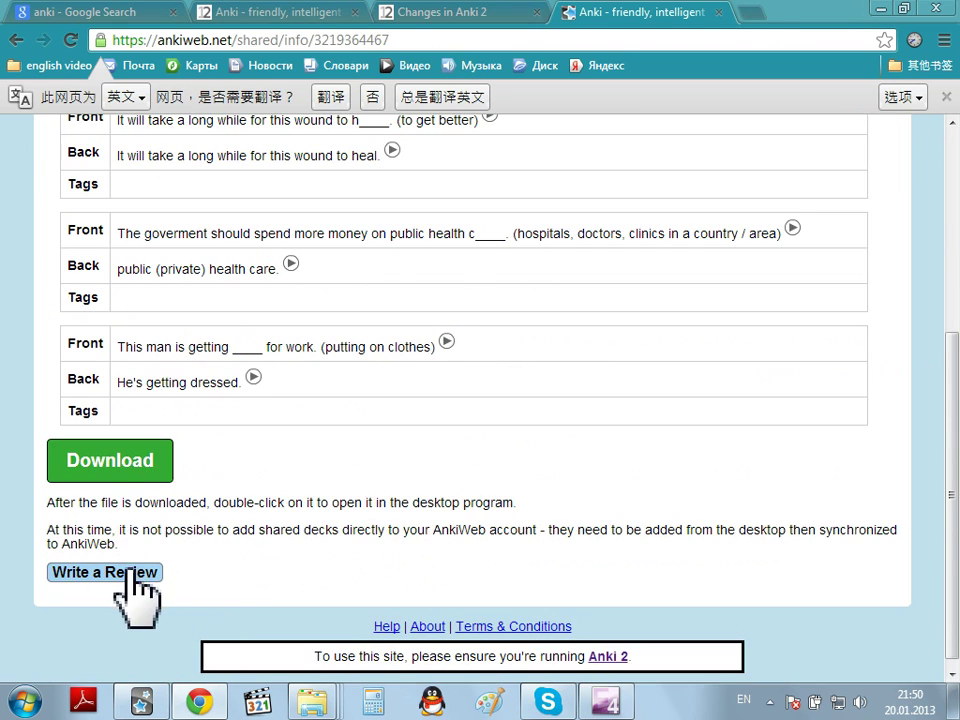
Step: Download the shared English vocabulary deck package to the Загрузки folder and open the downloaded file in Anki
click(120, 471)
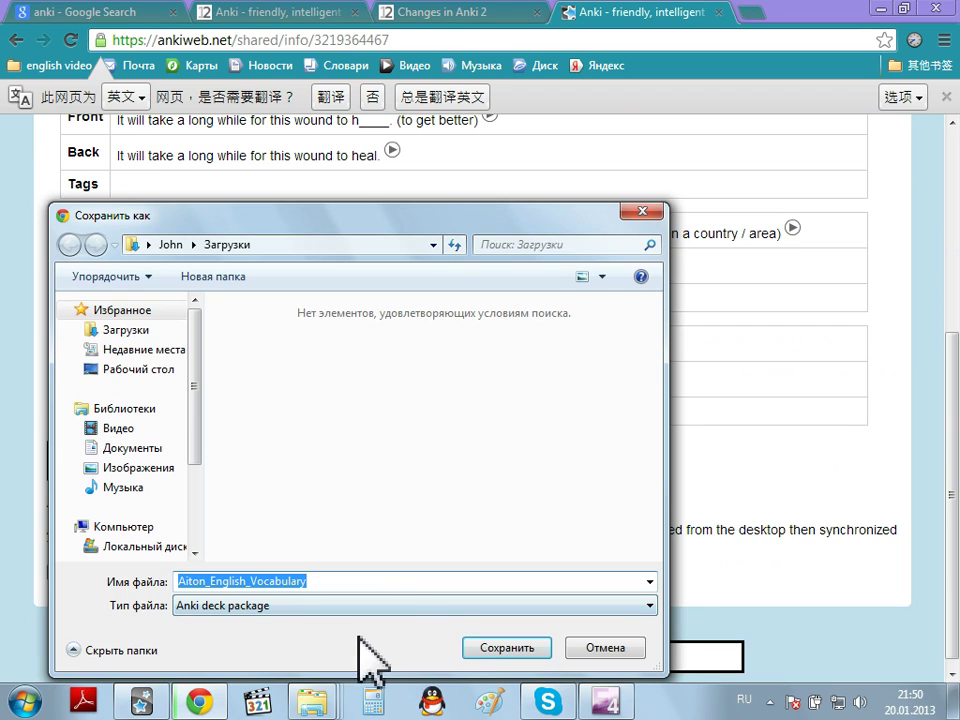
click(536, 652)
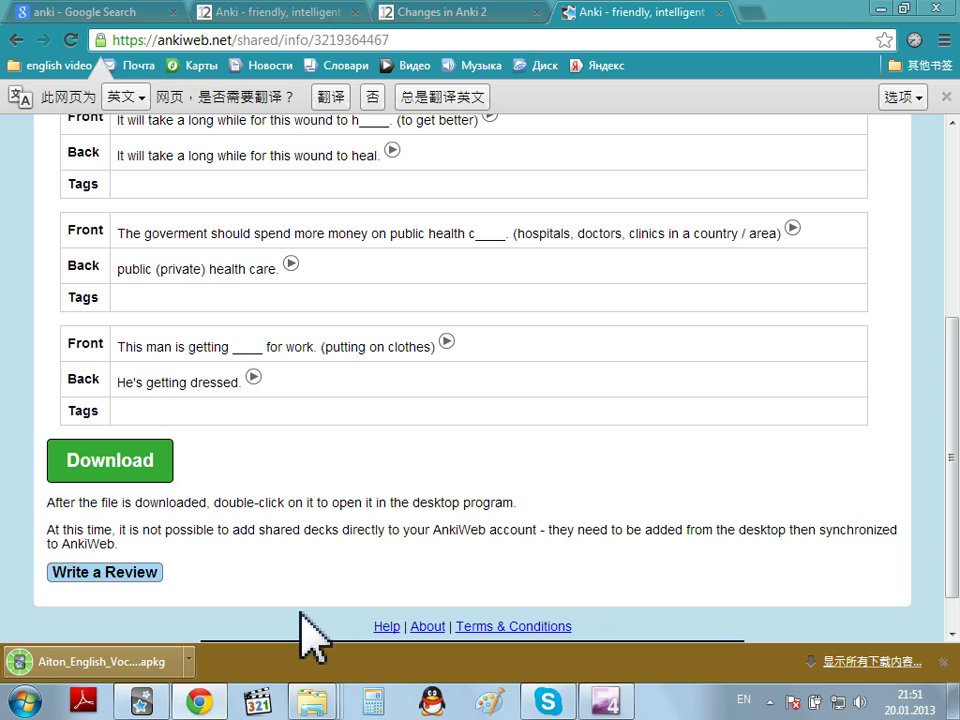
click(143, 660)
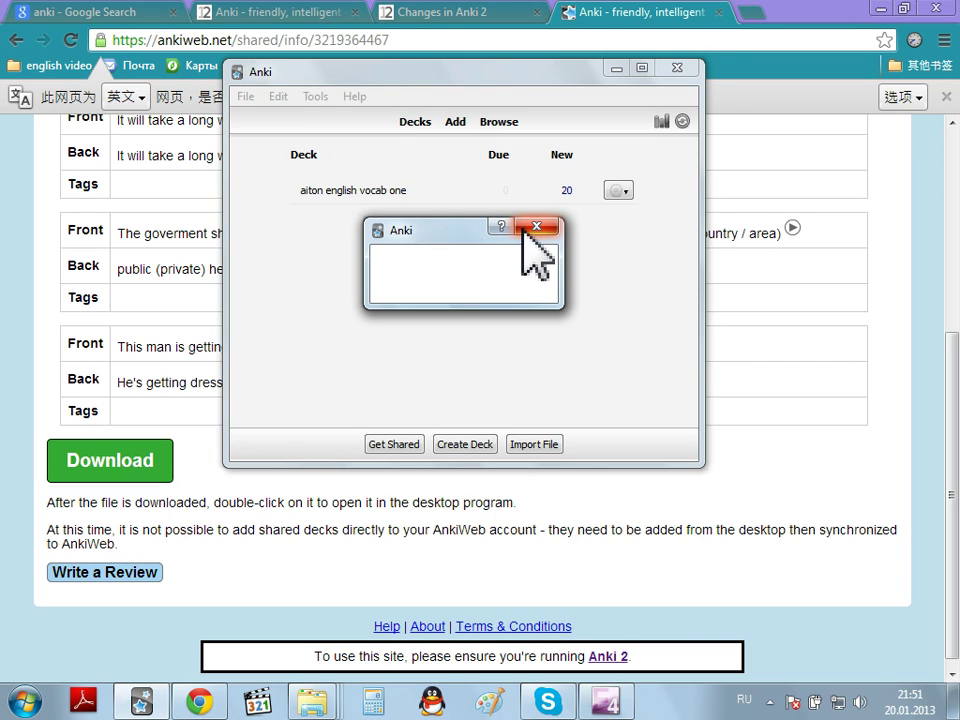
Step: Move the Anki window clear of the small blank dialog, open the imported vocabulary deck and start studying it
click(476, 73)
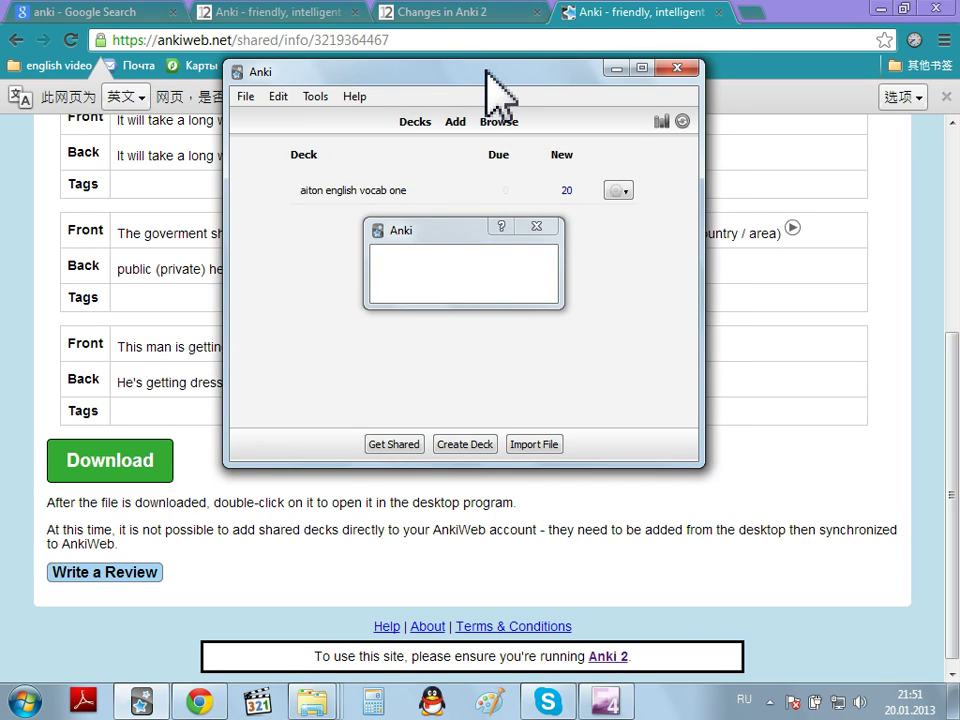
drag(482, 72, 798, 95)
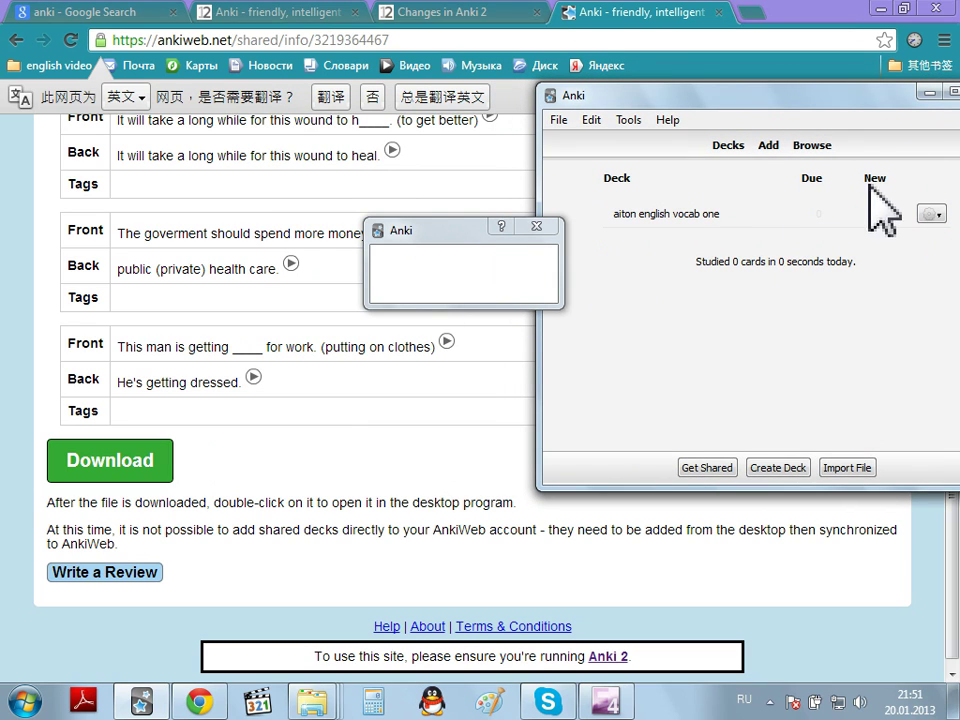
click(930, 215)
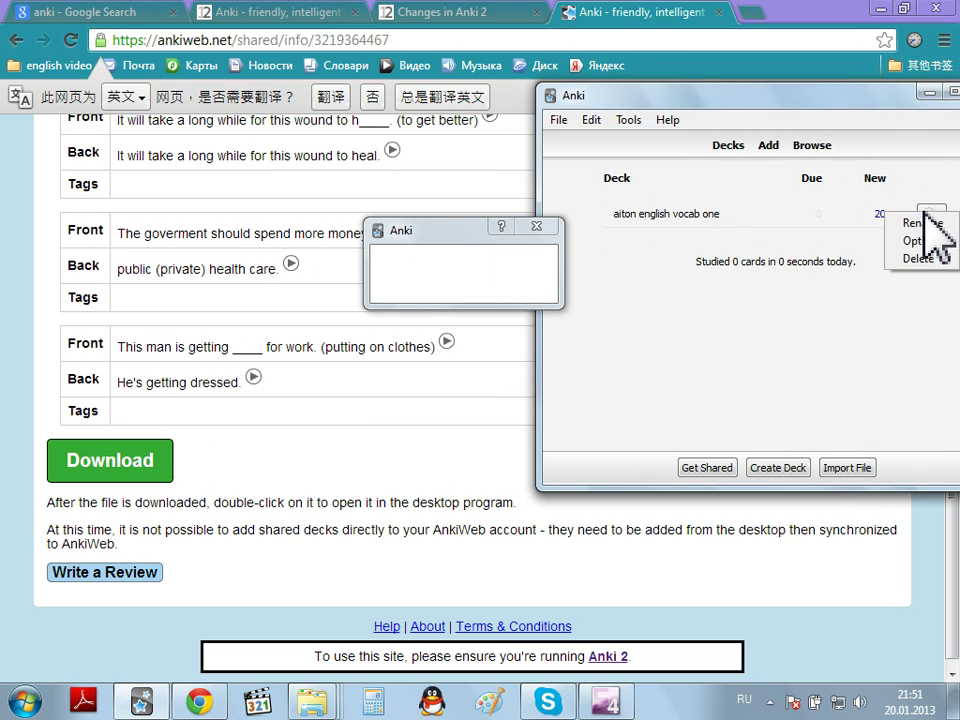
click(678, 230)
click(676, 212)
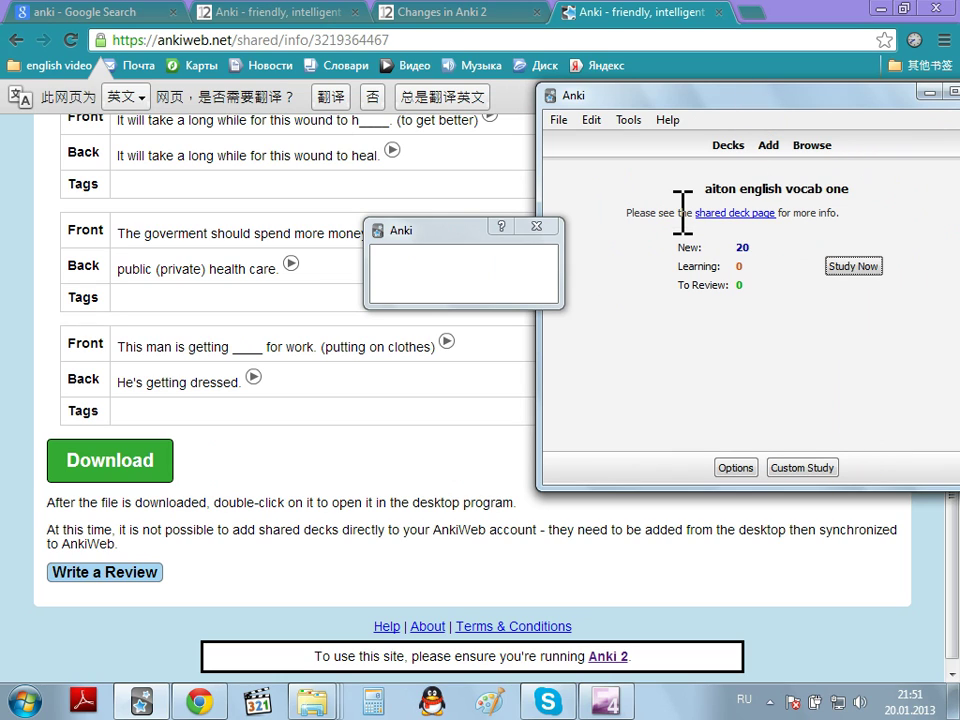
click(855, 266)
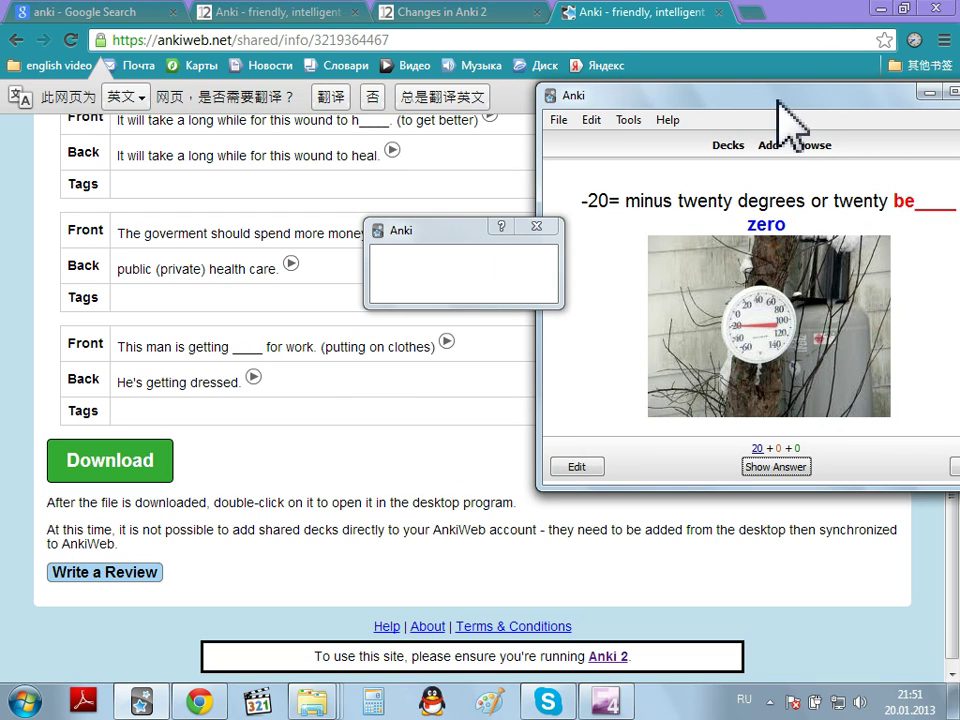
Step: Bring the study window fully into view and reveal the answers of the first three cards, rating the first two Good
drag(731, 94, 608, 52)
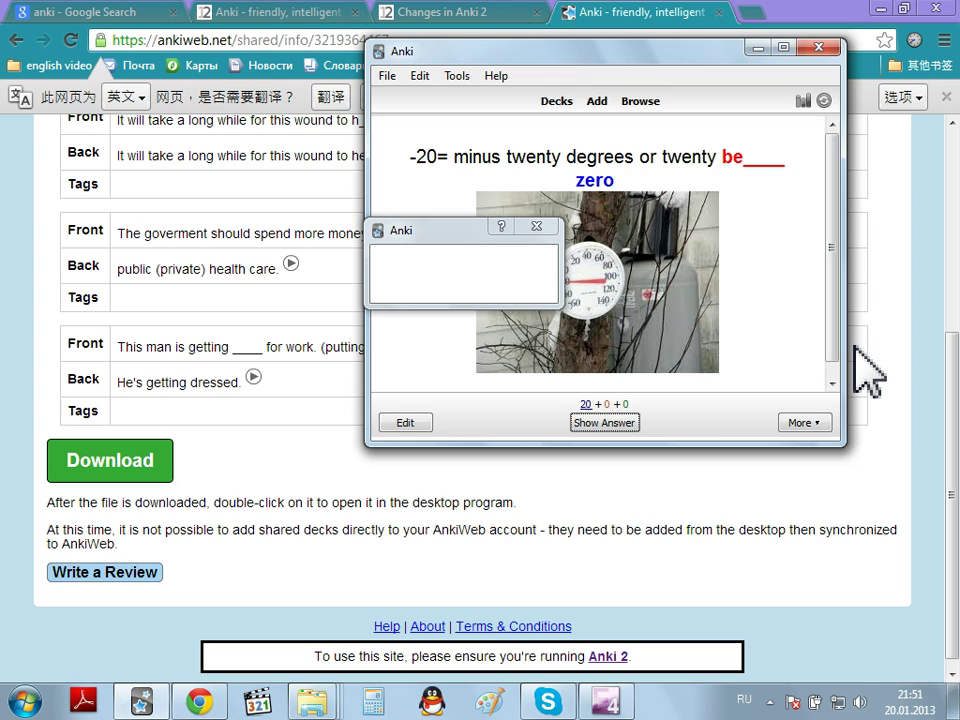
click(601, 427)
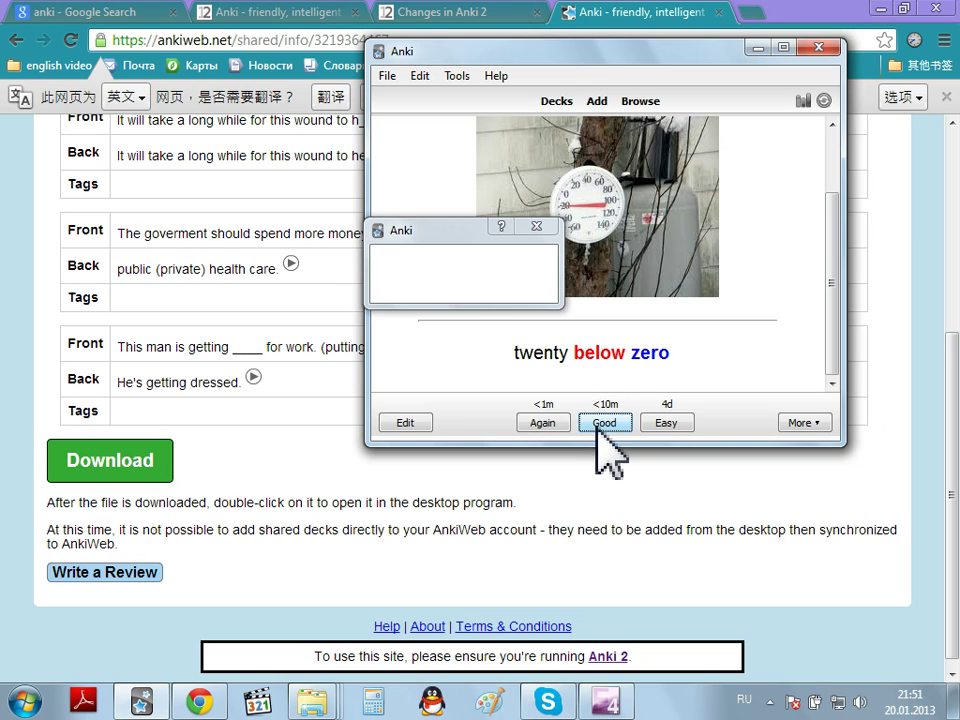
click(599, 430)
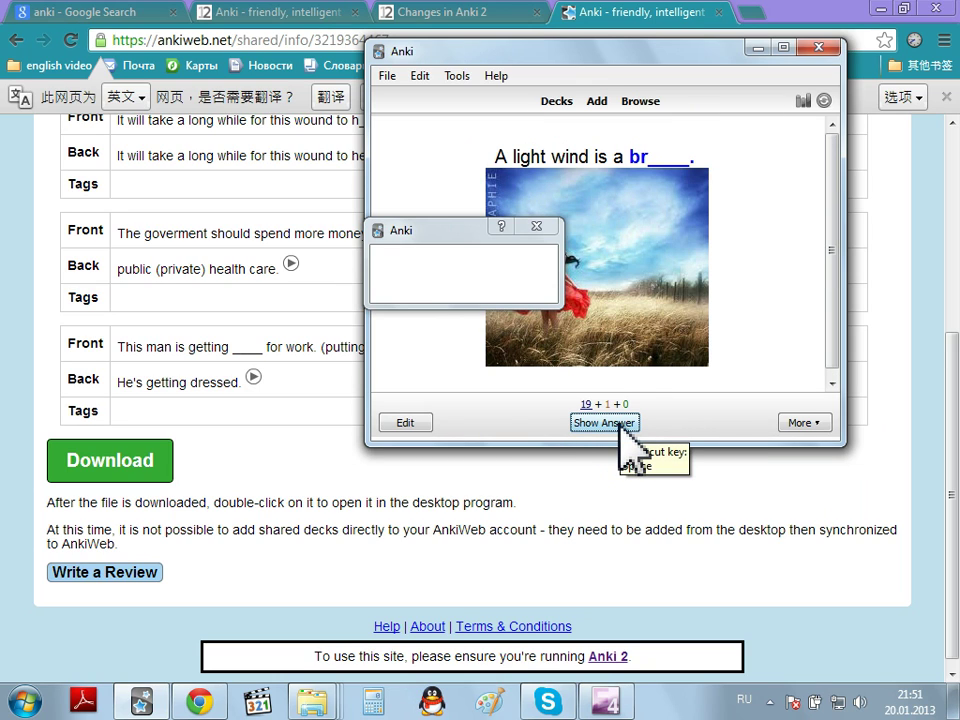
click(624, 428)
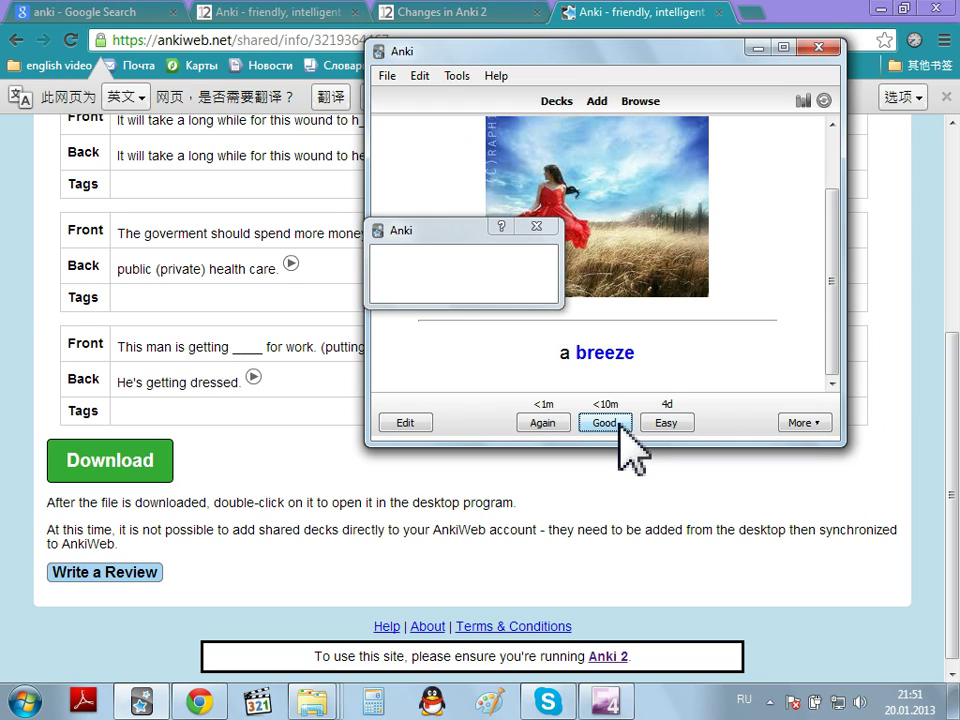
click(620, 428)
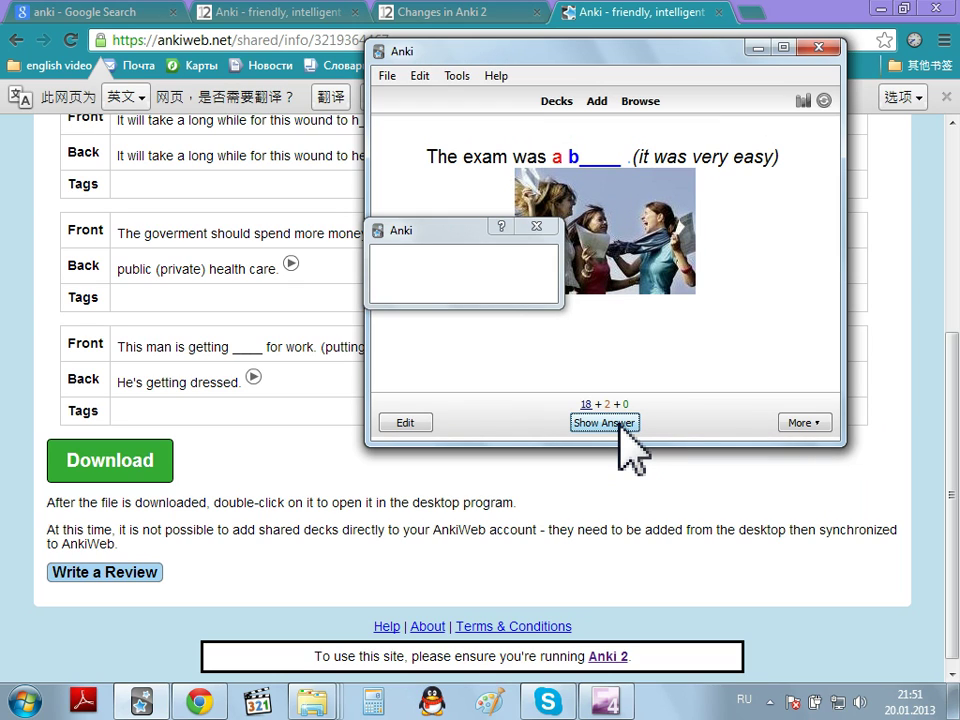
click(620, 428)
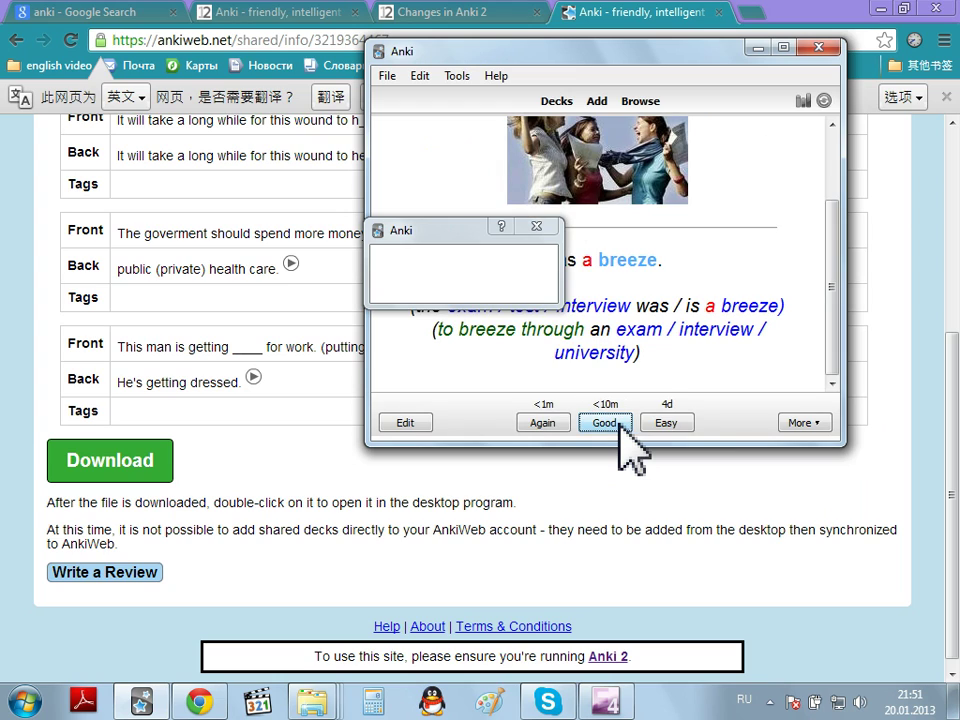